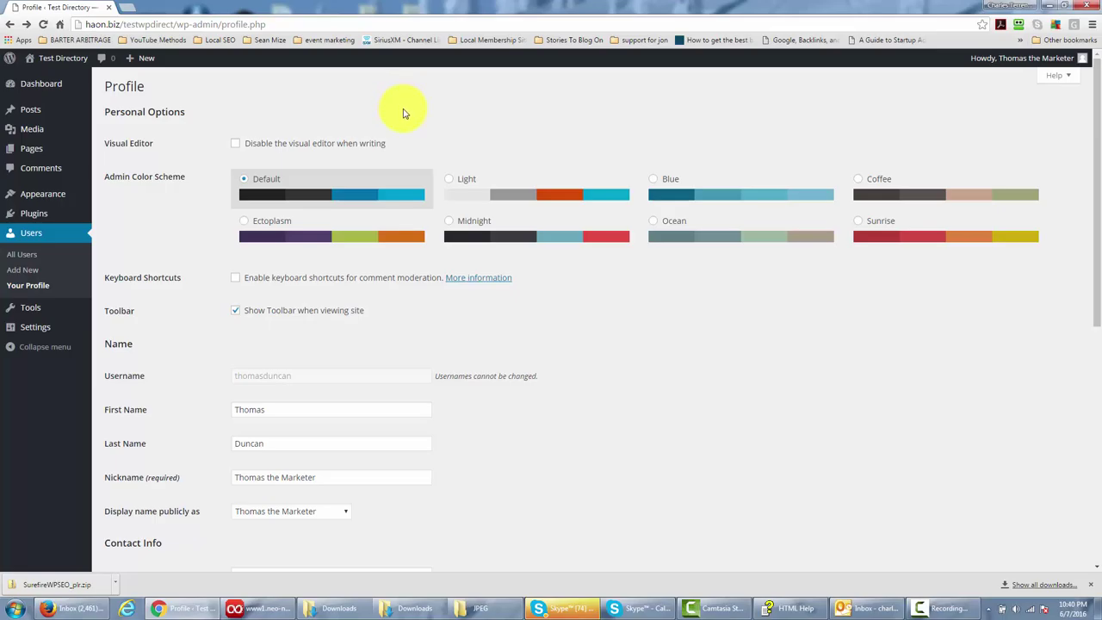
In the general settings, set the site title to "Testing for Wordpress Installation" and rewrite the tagline as "This Site is set up temporarily for a Wordpress Course"
{"action": "left_click", "coordinate": [37, 330]}
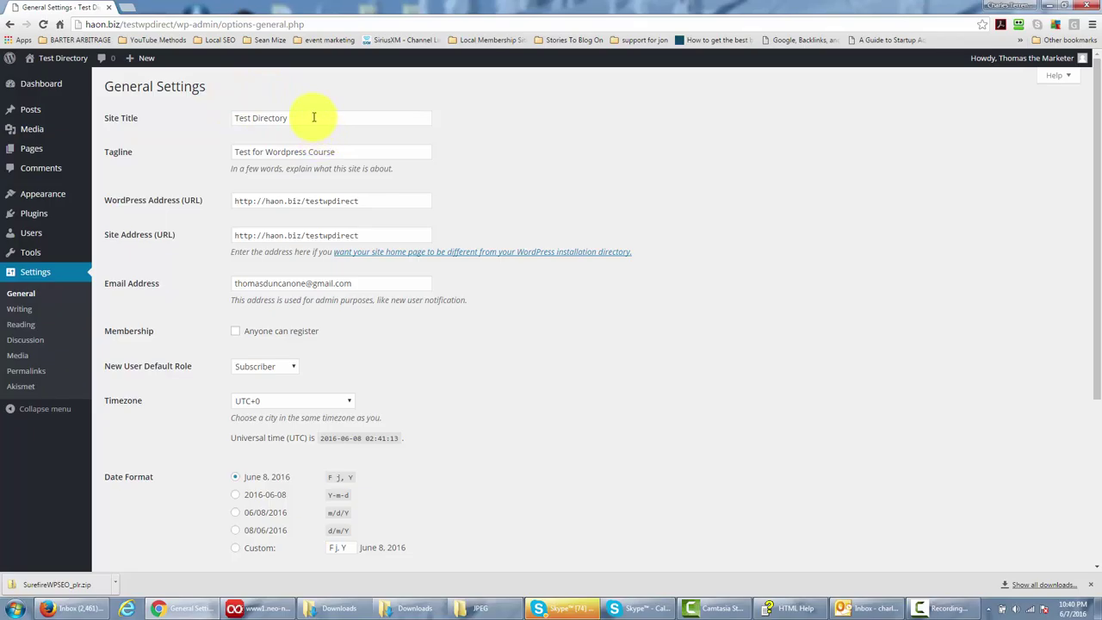
{"action": "left_click_drag", "start_coordinate": [308, 115], "coordinate": [212, 123]}
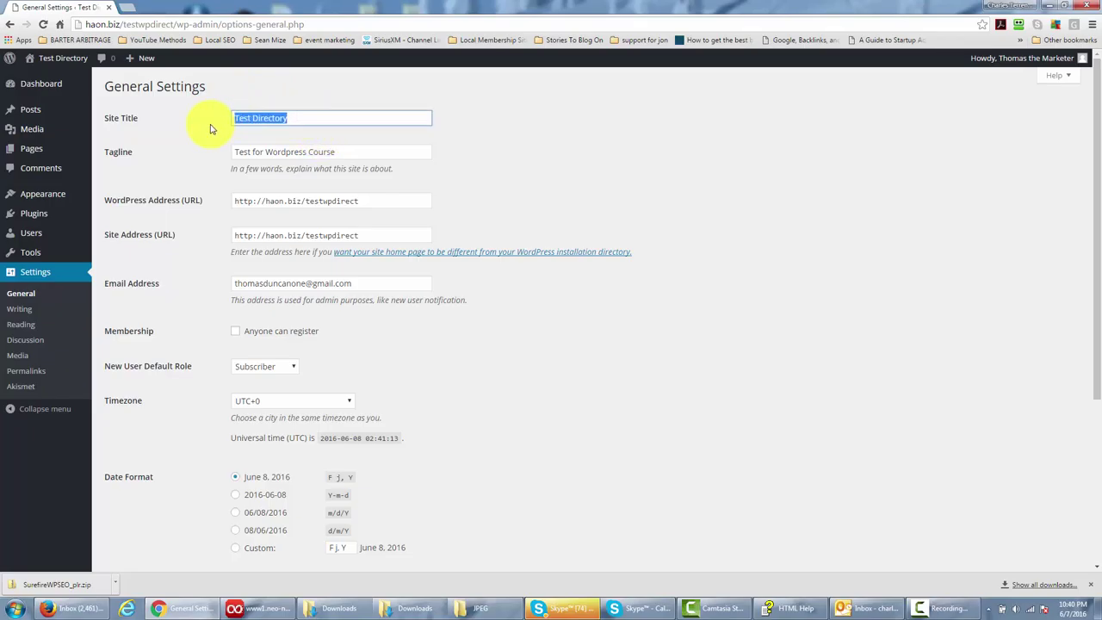
{"action": "type", "text": "Testing for Wordpress Installation"}
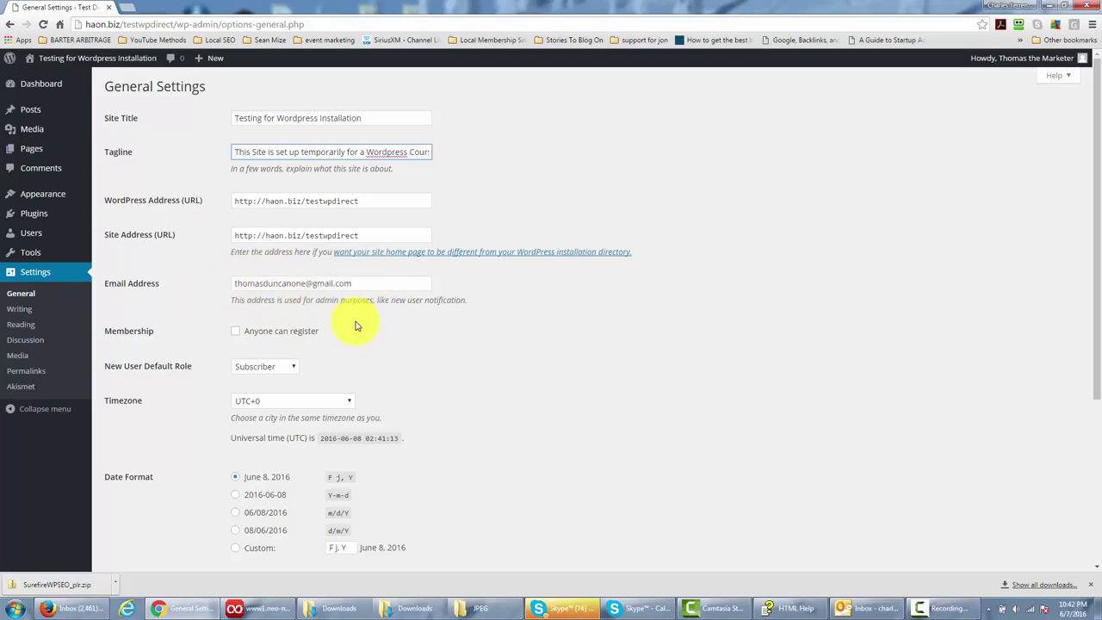
{"action": "left_click", "coordinate": [379, 308]}
Enable the membership option that lets anyone register, and disable it again
{"action": "scroll", "coordinate": [374, 307], "scroll_direction": "down", "scroll_amount": 1}
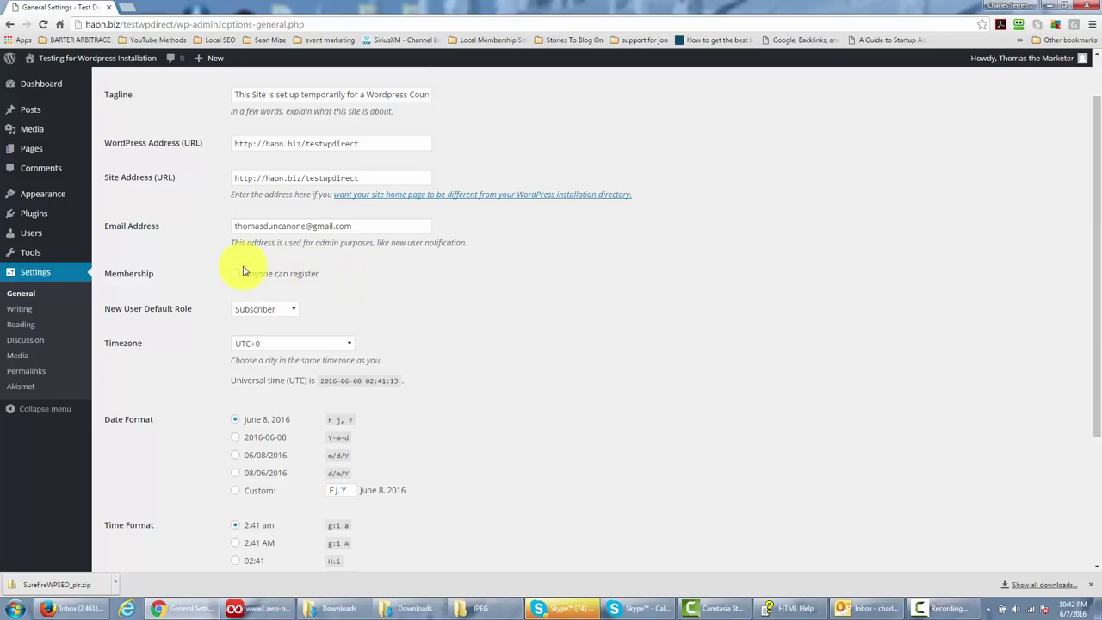
{"action": "scroll", "coordinate": [327, 291], "scroll_direction": "up", "scroll_amount": 1}
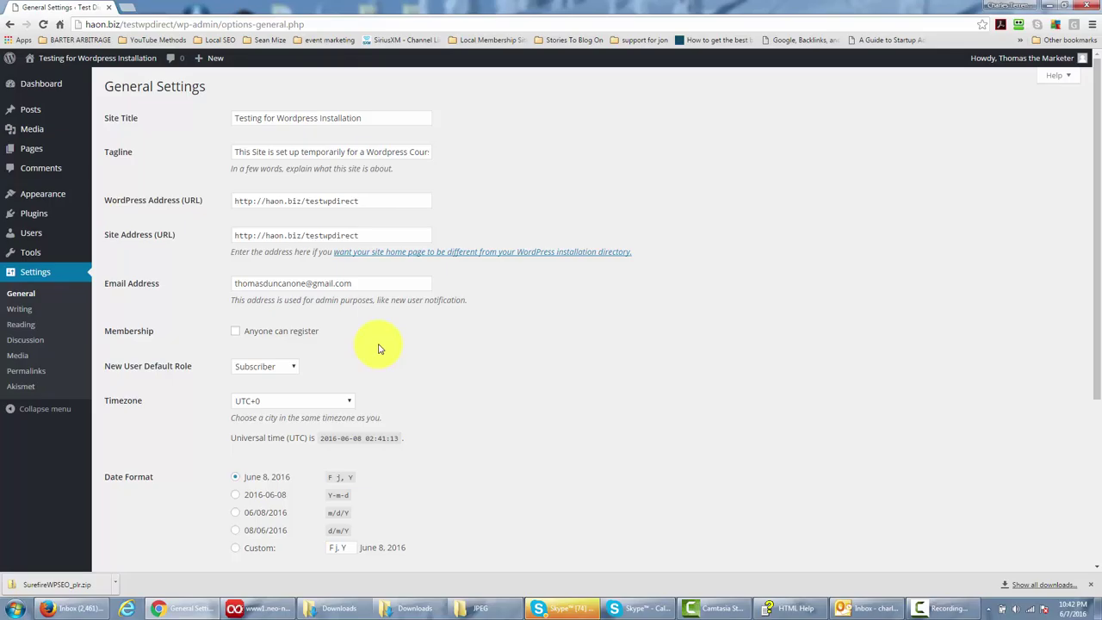
{"action": "left_click", "coordinate": [235, 330]}
{"action": "left_click", "coordinate": [235, 331]}
{"action": "scroll", "coordinate": [370, 344], "scroll_direction": "down", "scroll_amount": 1}
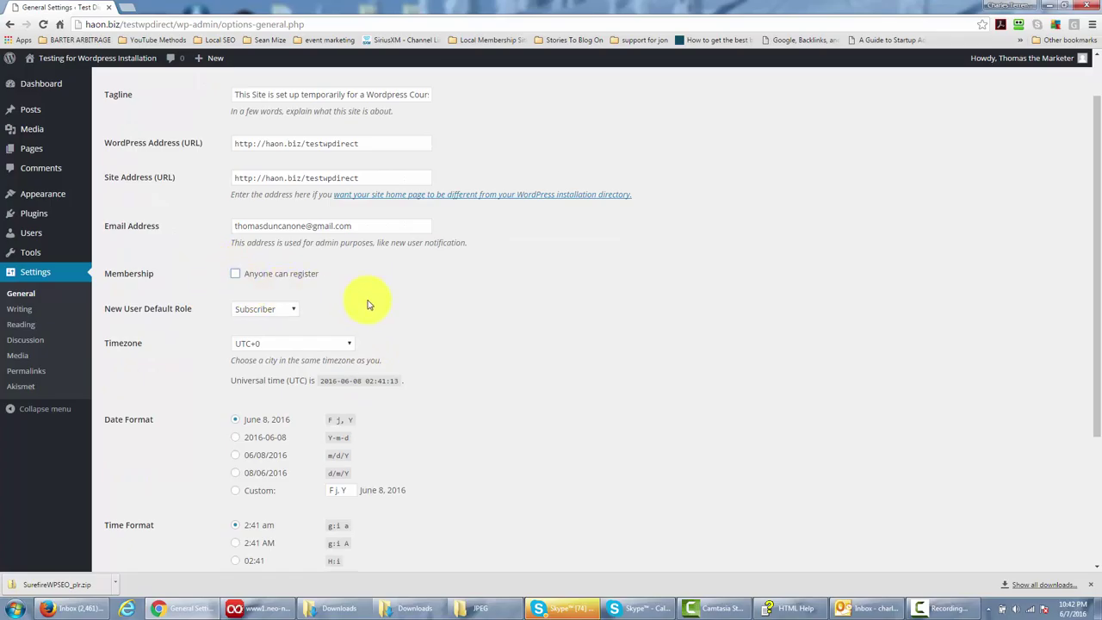
{"action": "scroll", "coordinate": [367, 305], "scroll_direction": "up", "scroll_amount": 1}
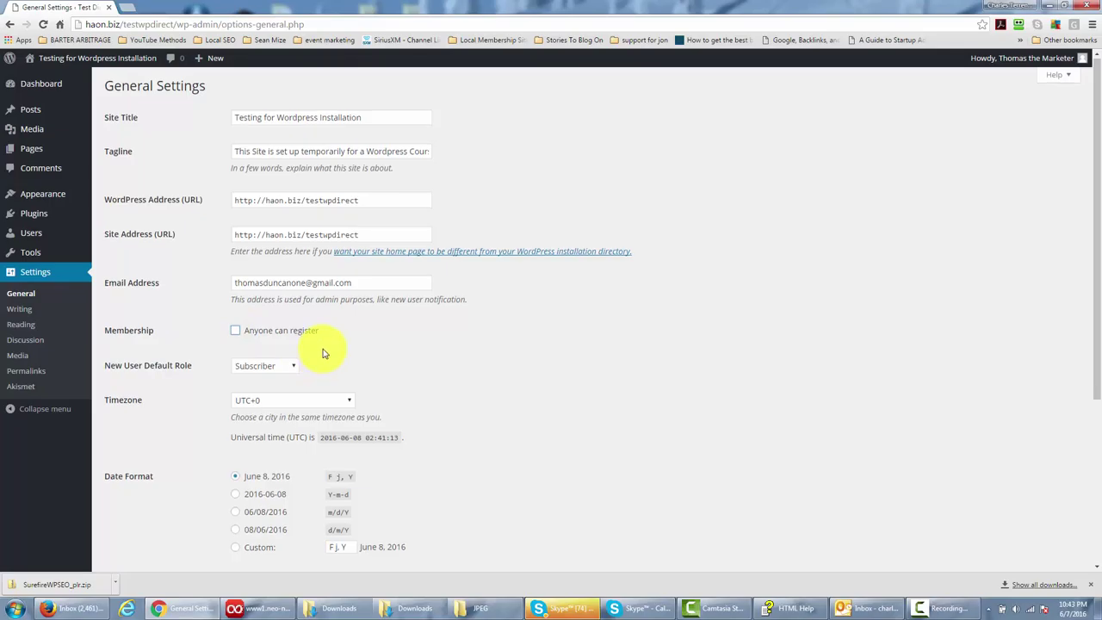
Examine the roles available as the new user default role, keeping Subscriber
{"action": "scroll", "coordinate": [321, 344], "scroll_direction": "down", "scroll_amount": 1}
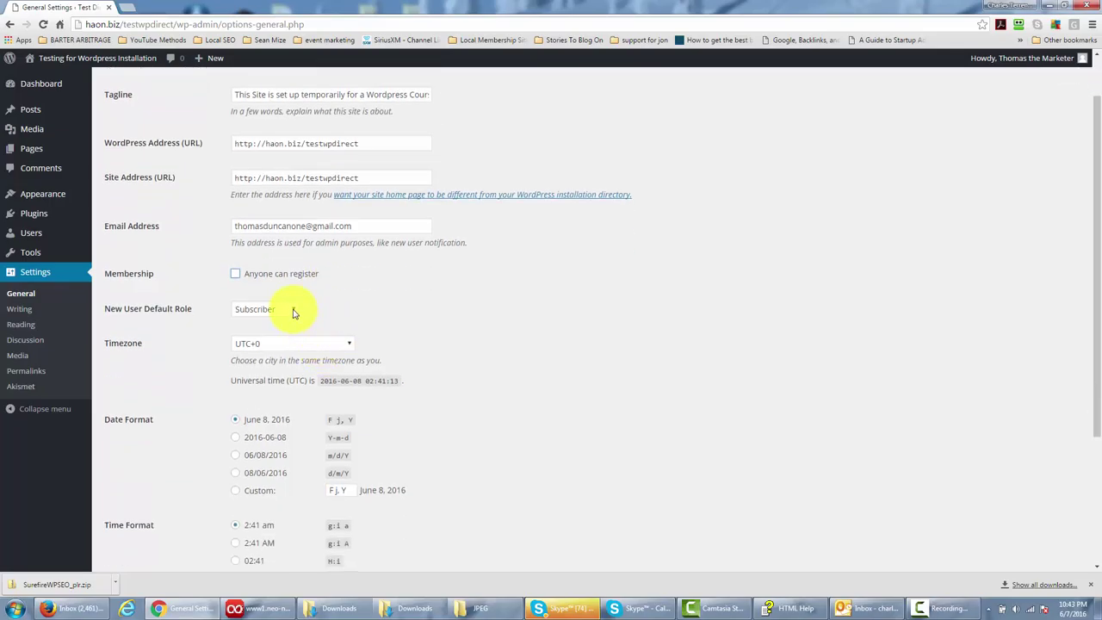
{"action": "left_click", "coordinate": [293, 311]}
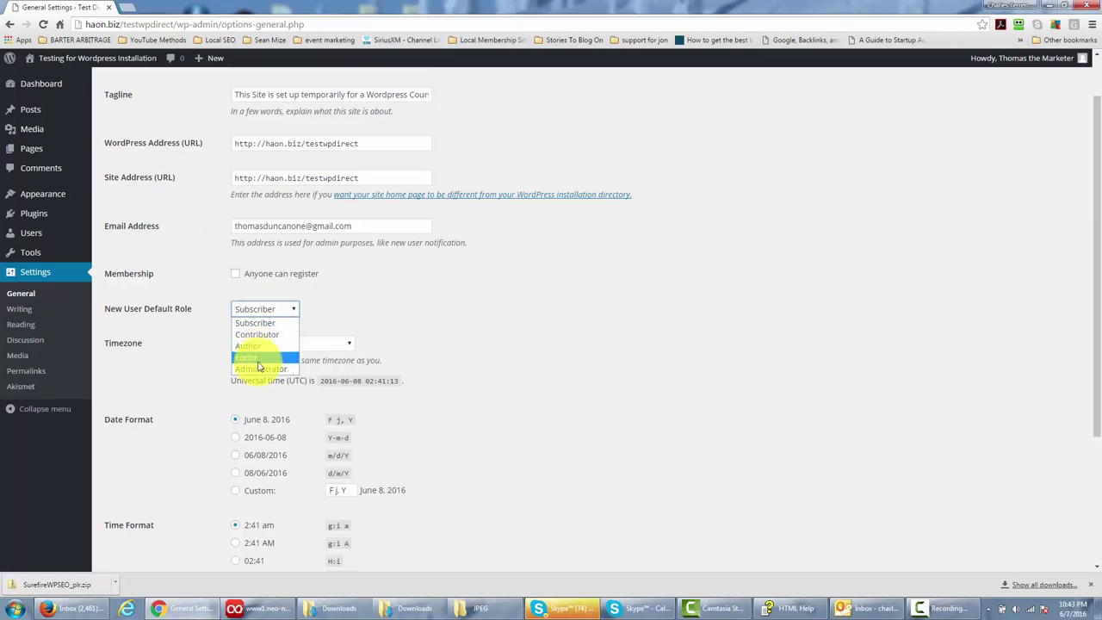
{"action": "left_click", "coordinate": [375, 307]}
Look up New York City's UTC offset on Timeanddate.com and set the site timezone to UTC-4
{"action": "scroll", "coordinate": [376, 307], "scroll_direction": "down", "scroll_amount": 2}
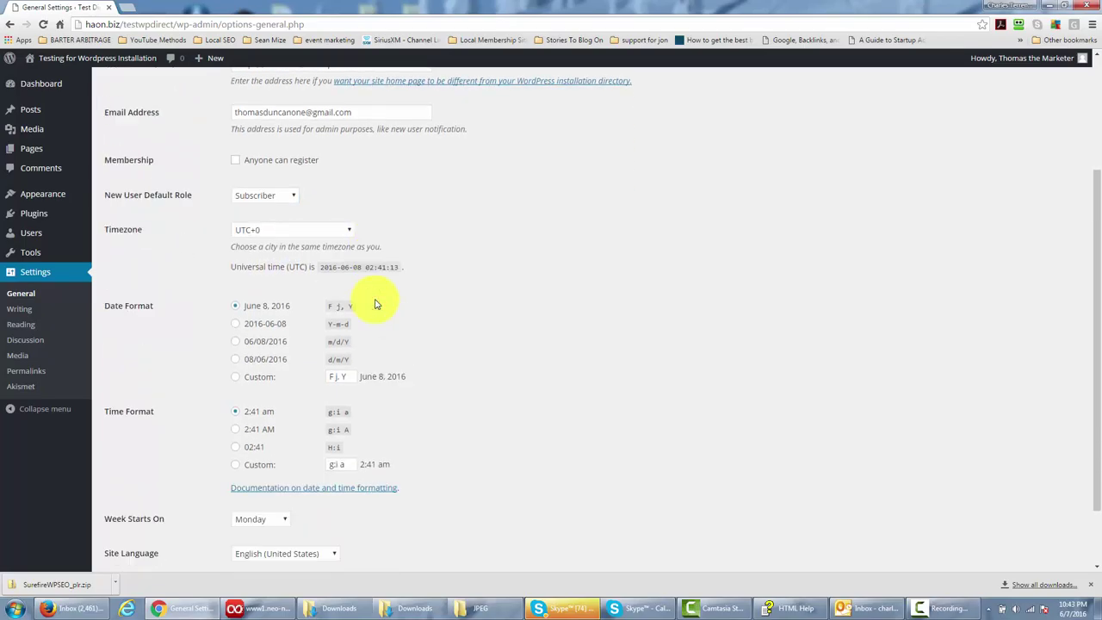
{"action": "scroll", "coordinate": [425, 311], "scroll_direction": "up", "scroll_amount": 1}
{"action": "scroll", "coordinate": [425, 311], "scroll_direction": "up", "scroll_amount": 1}
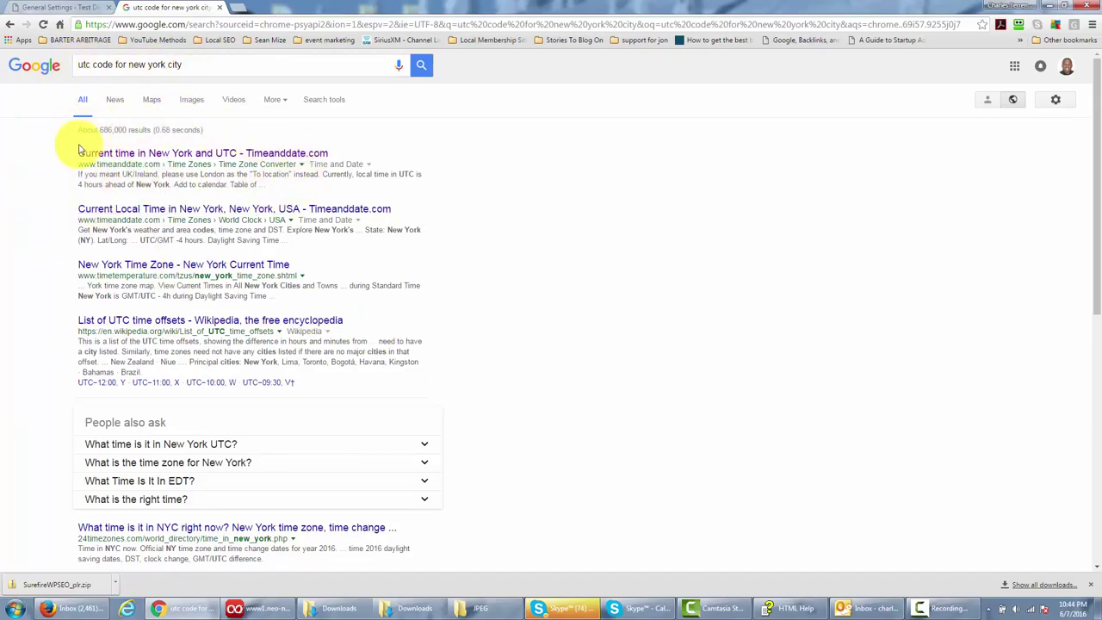
{"action": "left_click", "coordinate": [204, 153]}
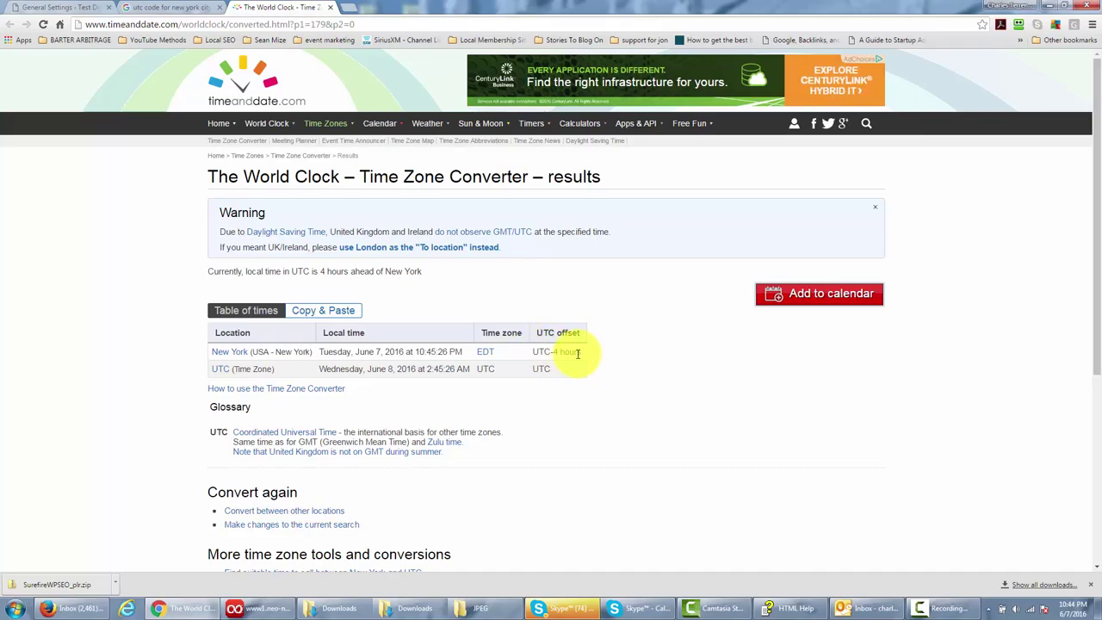
{"action": "key", "text": "ctrl+1"}
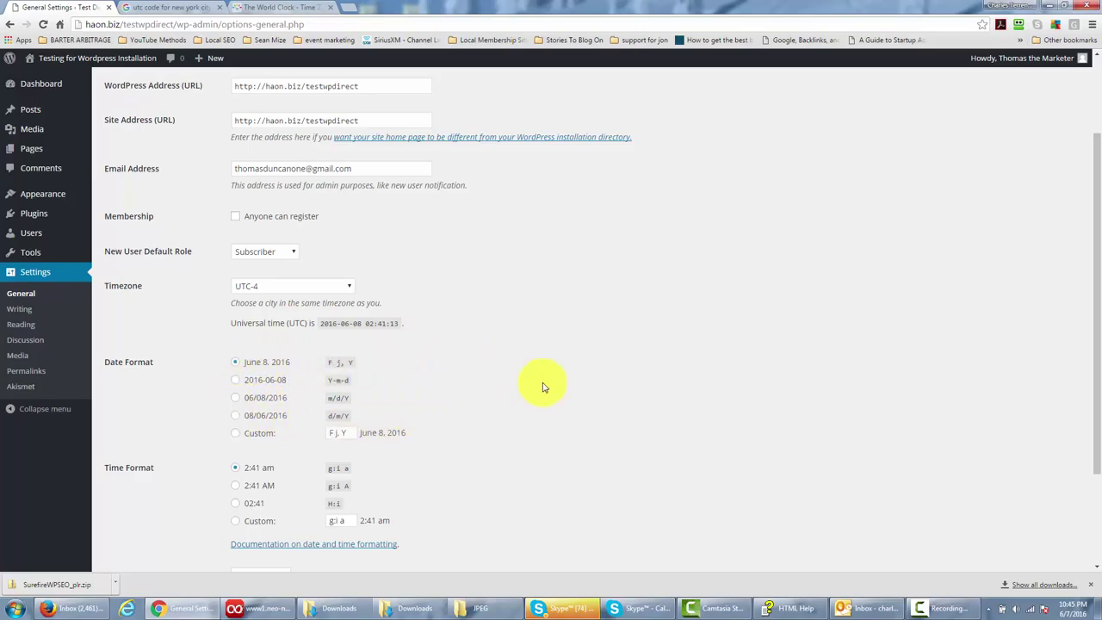
{"action": "left_click", "coordinate": [408, 368]}
Choose the day on which the week starts and save the general settings
{"action": "scroll", "coordinate": [442, 364], "scroll_direction": "down", "scroll_amount": 3}
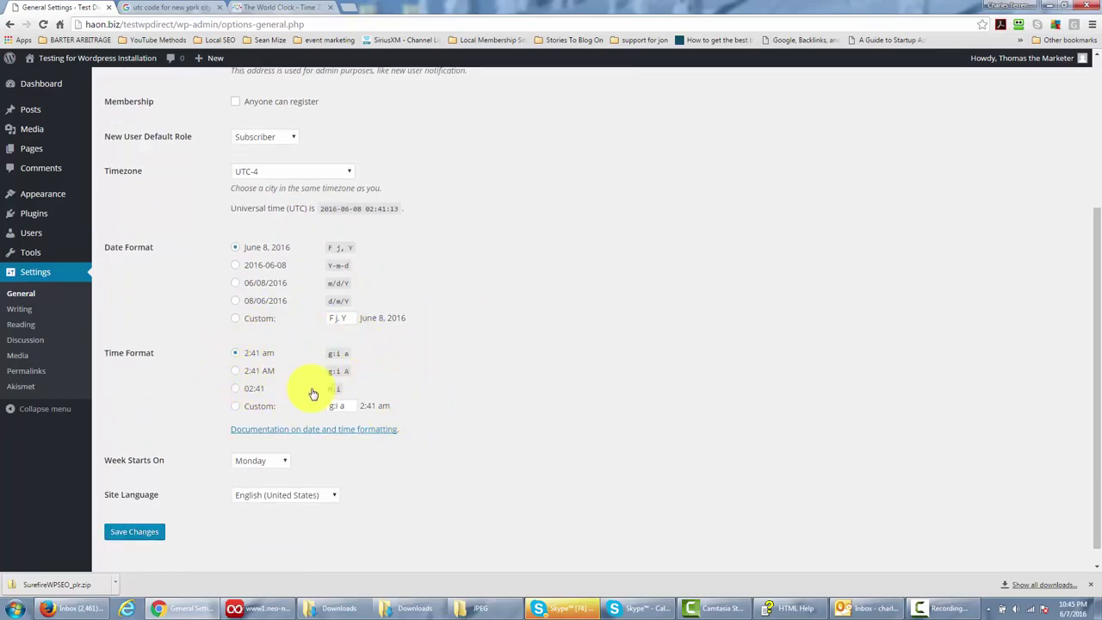
{"action": "scroll", "coordinate": [456, 382], "scroll_direction": "down", "scroll_amount": 1}
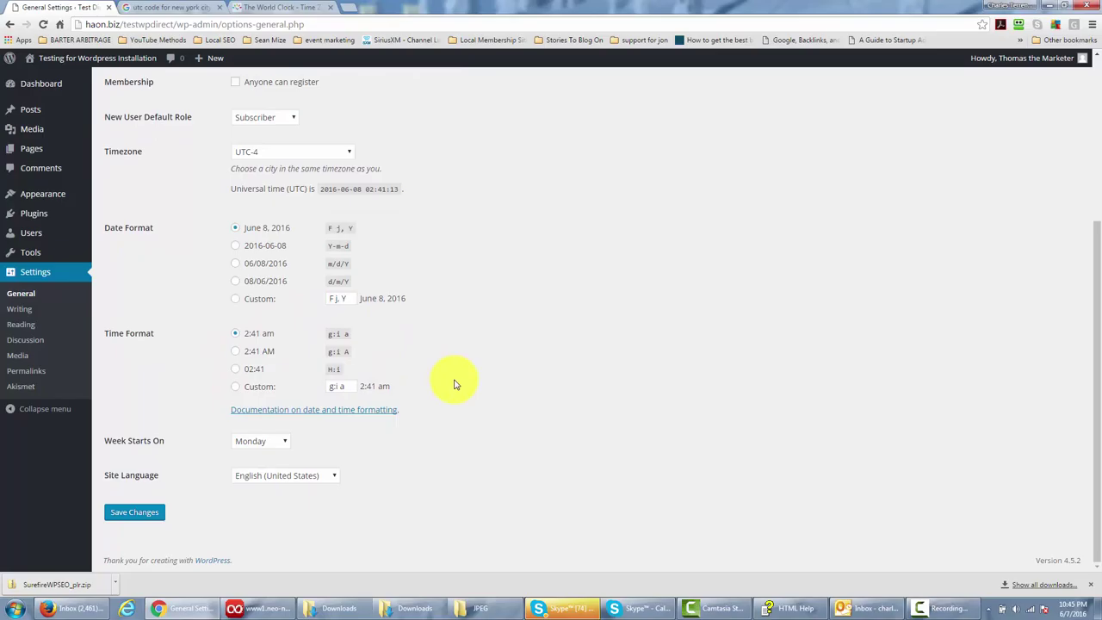
{"action": "left_click", "coordinate": [287, 444]}
{"action": "left_click", "coordinate": [254, 454]}
{"action": "scroll", "coordinate": [439, 455], "scroll_direction": "up", "scroll_amount": 2}
{"action": "scroll", "coordinate": [442, 453], "scroll_direction": "down", "scroll_amount": 2}
{"action": "left_click", "coordinate": [144, 513]}
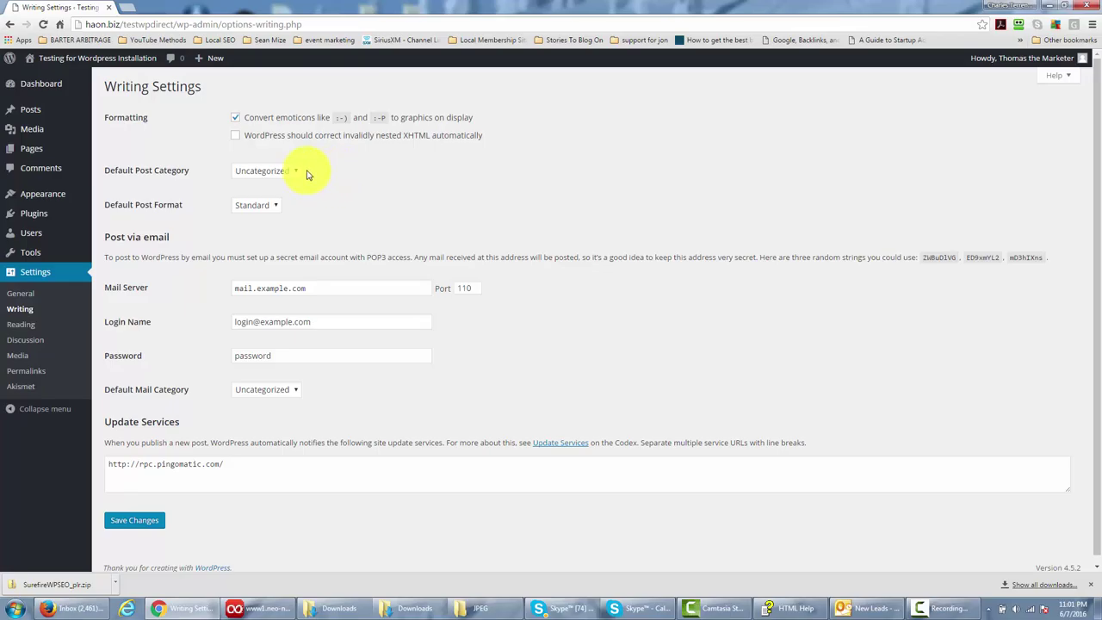
In the writing settings, keep Uncategorized as default post category and Standard as default post format, and save the page
{"action": "left_click", "coordinate": [294, 171]}
{"action": "scroll", "coordinate": [344, 181], "scroll_direction": "down", "scroll_amount": 1}
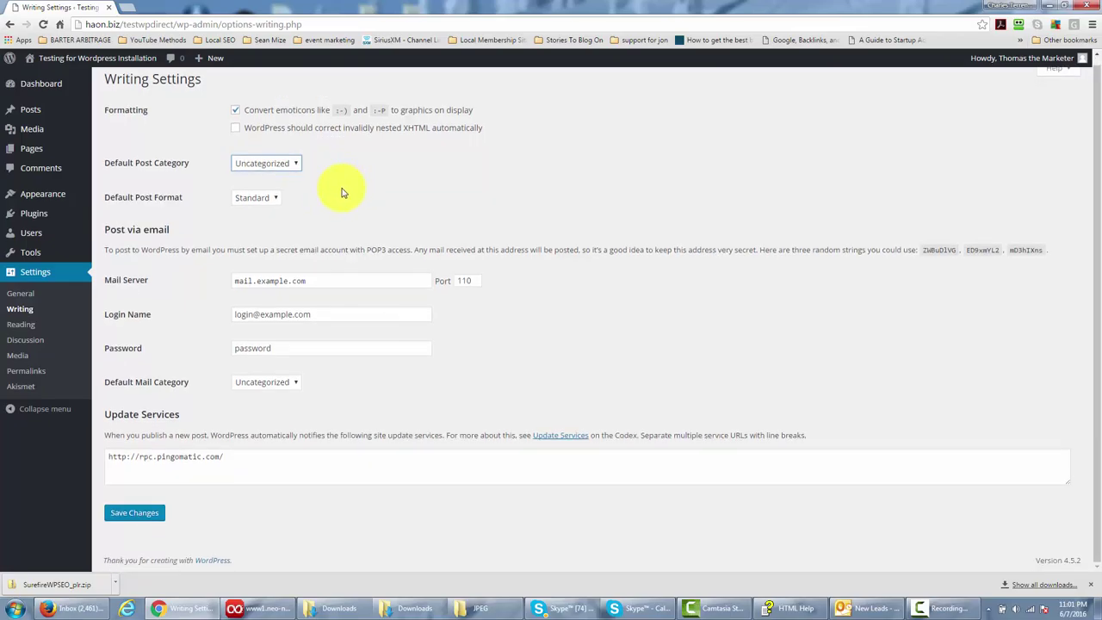
{"action": "left_click", "coordinate": [256, 197]}
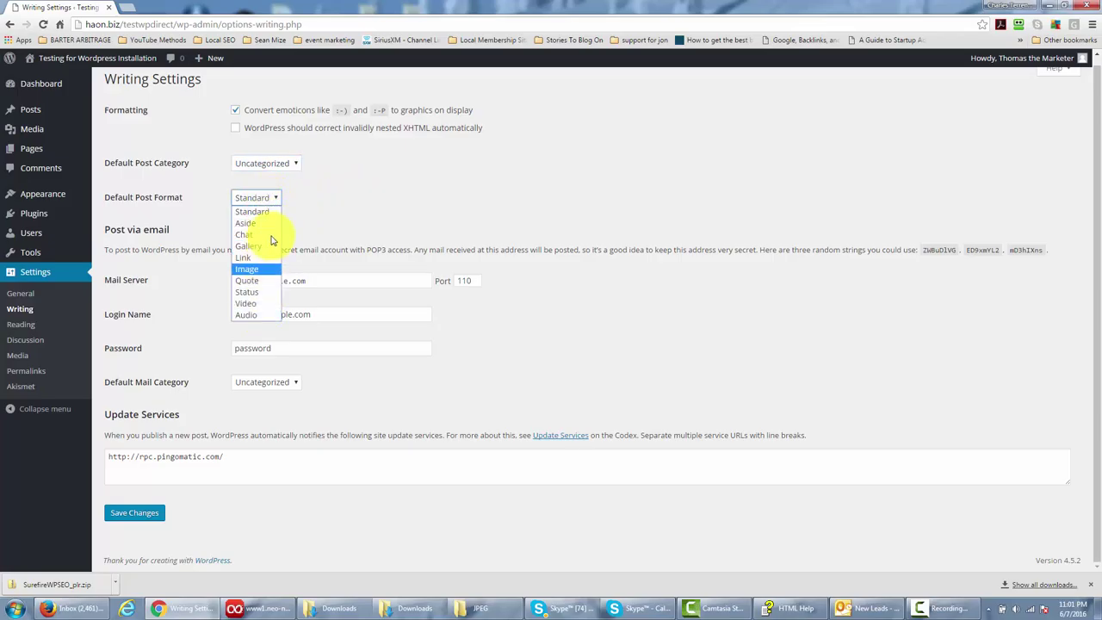
{"action": "left_click", "coordinate": [320, 205]}
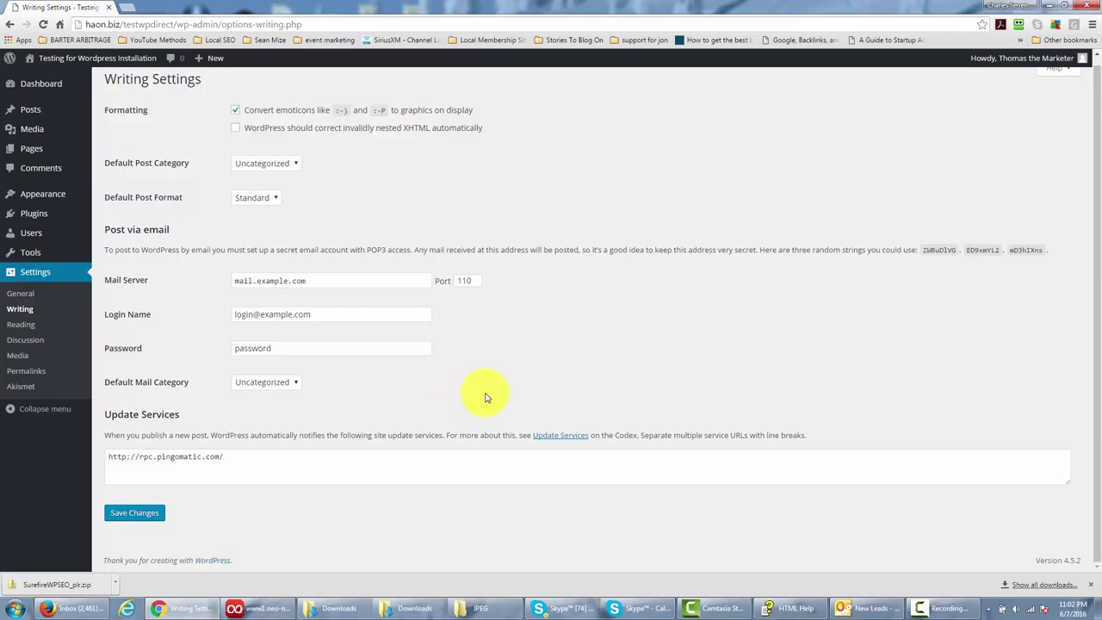
{"action": "left_click", "coordinate": [144, 513]}
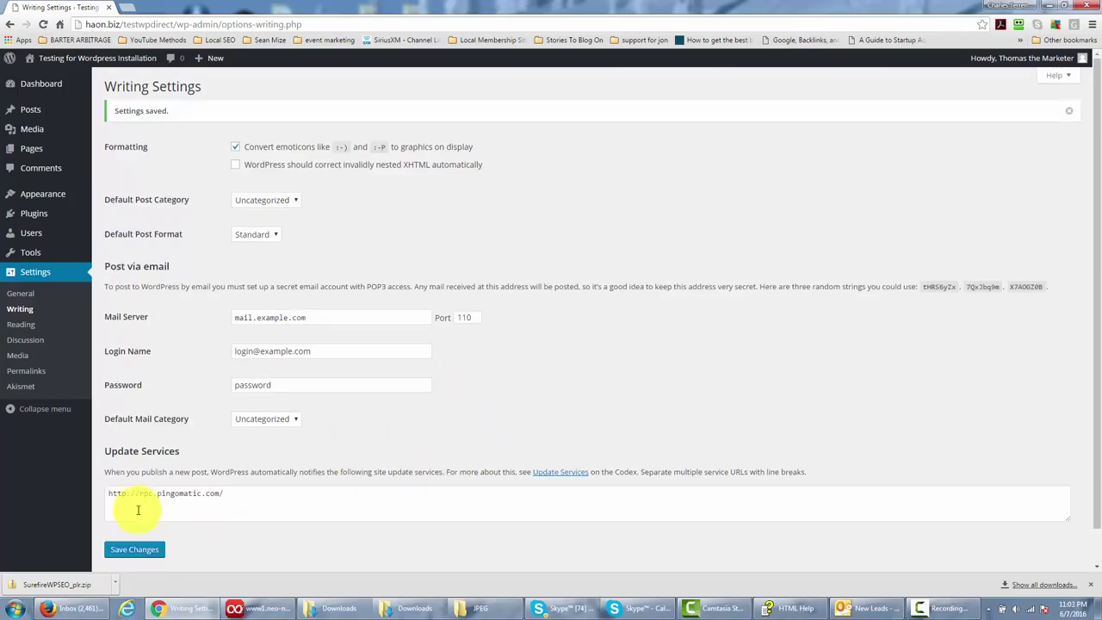